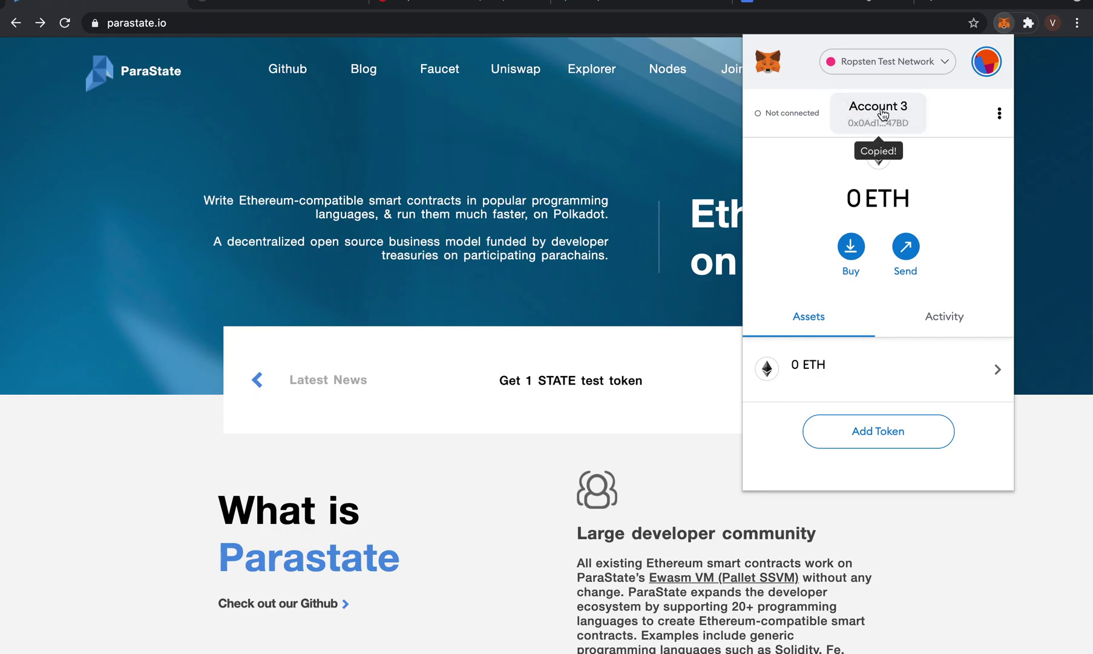
Request 5 rETH from the Dimensions Network Ropsten faucet for the wallet address, passing the captcha.
{"action": "left_click", "coordinate": [472, 5]}
{"action": "left_click", "coordinate": [552, 397]}
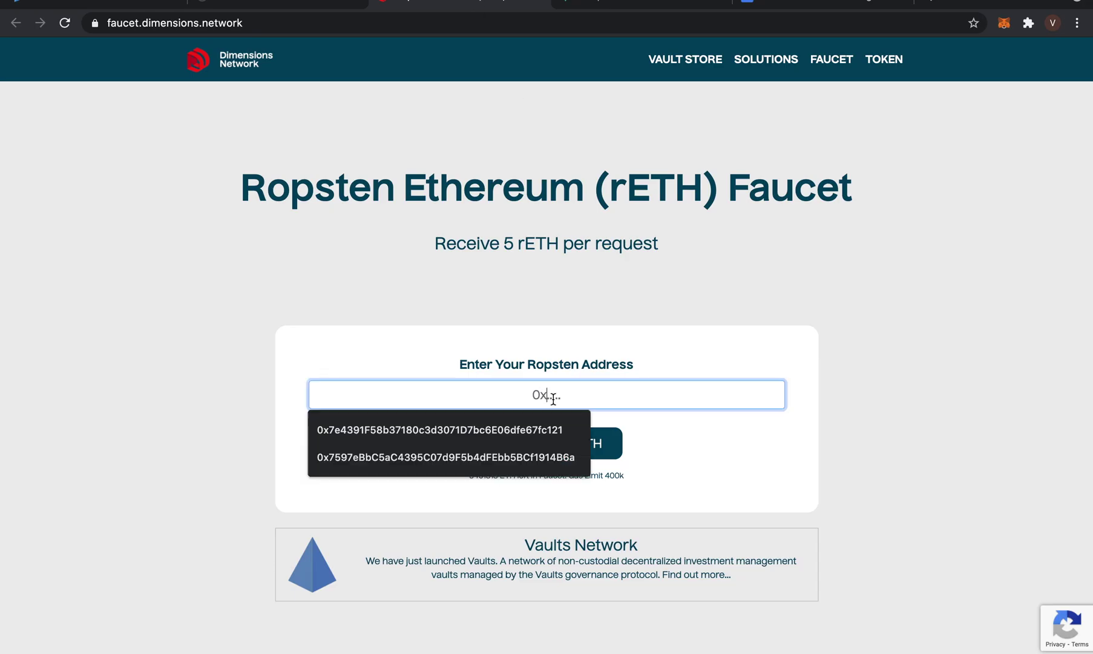
{"action": "key", "text": "super+v"}
{"action": "left_click", "coordinate": [551, 445]}
{"action": "left_click", "coordinate": [448, 357]}
{"action": "left_click", "coordinate": [646, 456]}
{"action": "left_click", "coordinate": [646, 555]}
{"action": "left_click", "coordinate": [655, 632]}
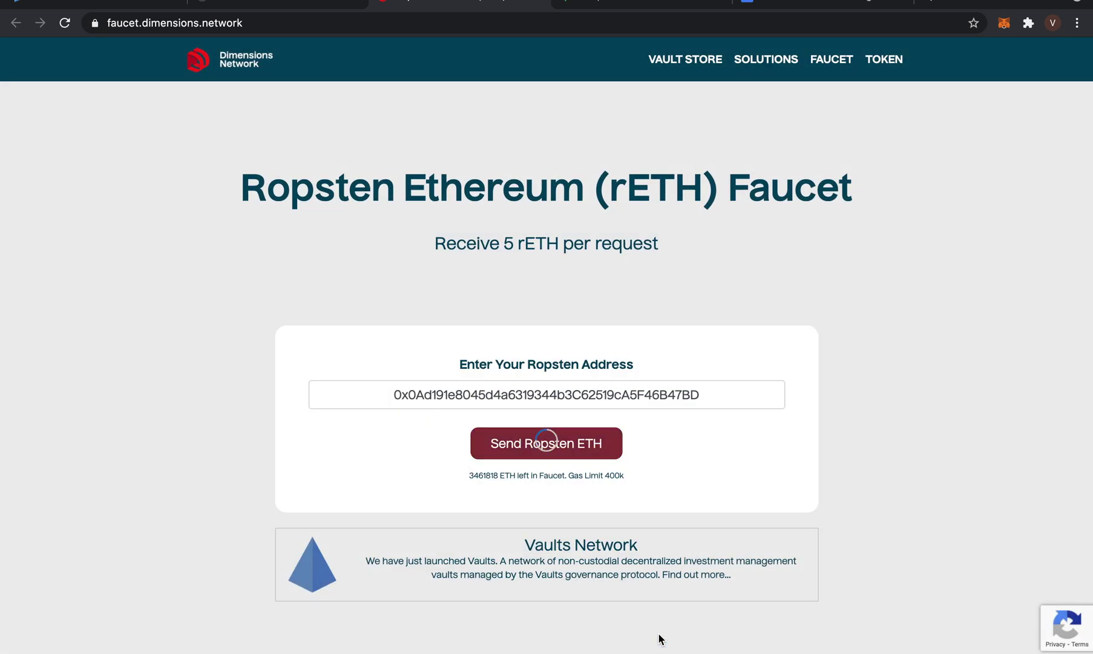
Copy the ParaState RPC URL from the parastate.io site.
{"action": "key", "text": "super+1"}
{"action": "scroll", "coordinate": [453, 383], "scroll_direction": "down", "scroll_amount": 15}
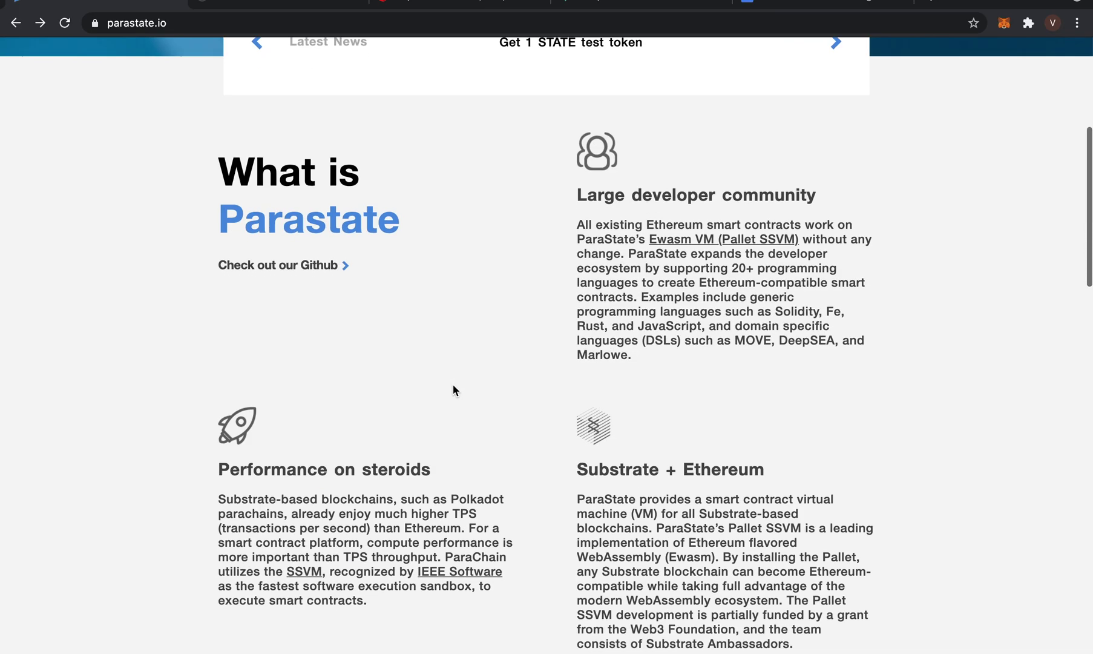
{"action": "scroll", "coordinate": [453, 384], "scroll_direction": "down", "scroll_amount": 3}
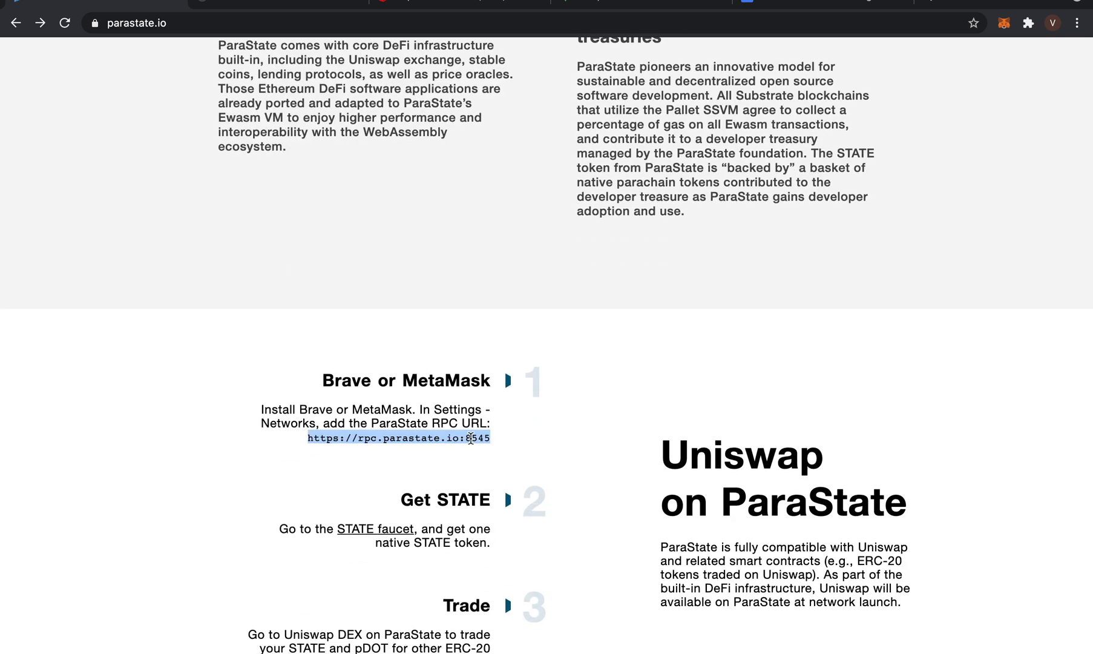
{"action": "right_click", "coordinate": [465, 437]}
{"action": "left_click", "coordinate": [494, 468]}
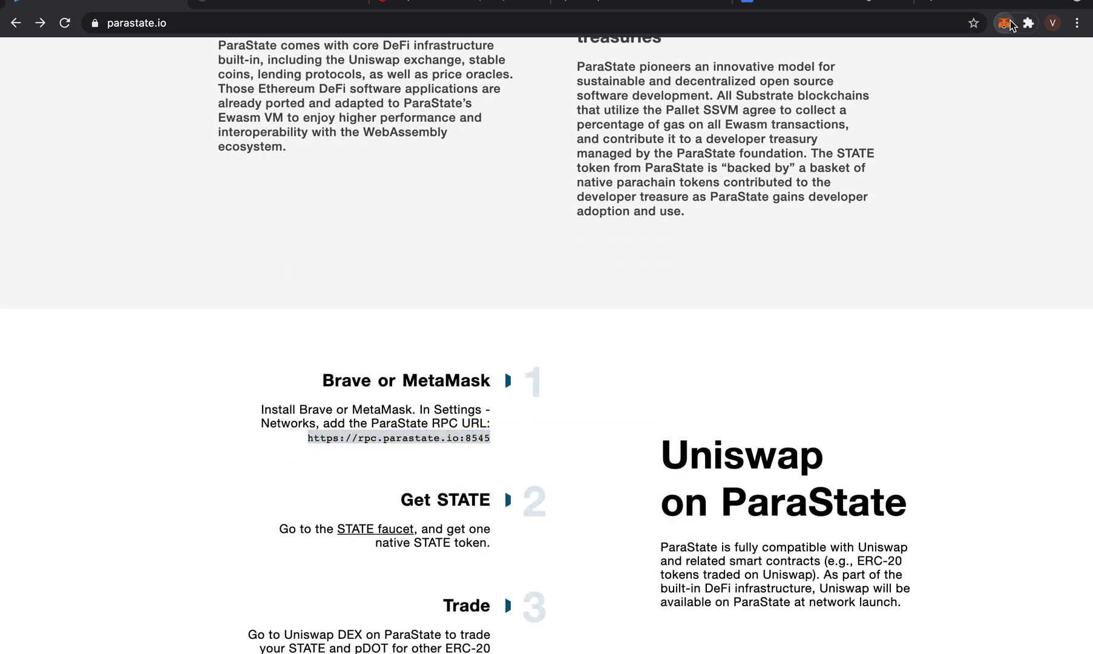
{"action": "left_click", "coordinate": [1004, 23]}
{"action": "left_click", "coordinate": [943, 66]}
{"action": "left_click", "coordinate": [879, 373]}
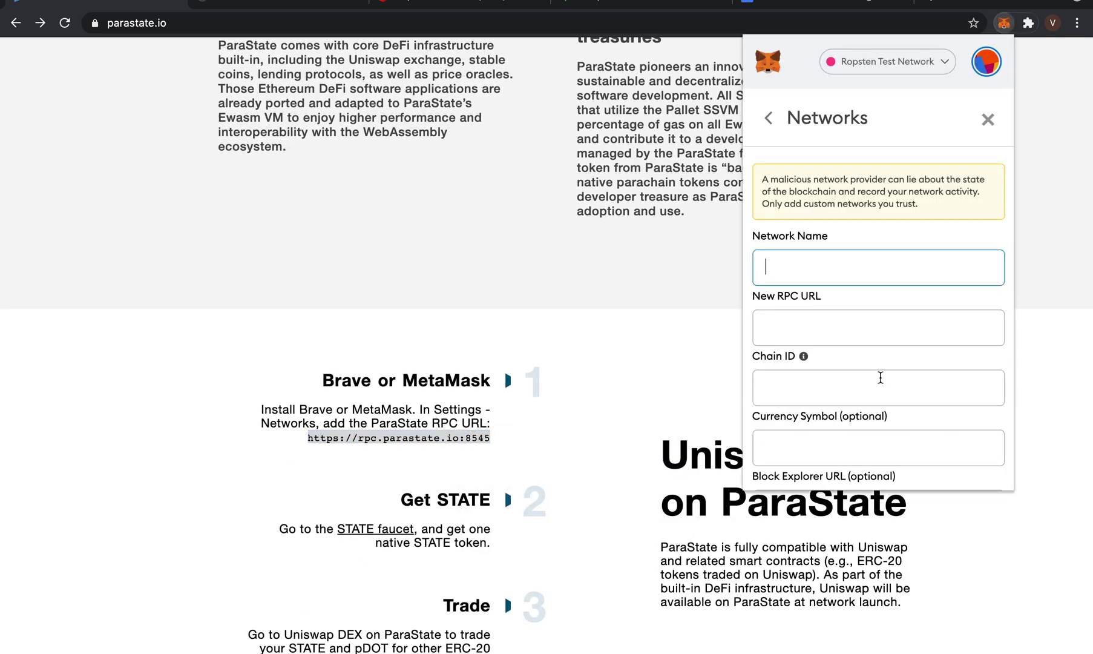
{"action": "type", "text": "ParaState"}
{"action": "left_click", "coordinate": [782, 339]}
{"action": "key", "text": "super+v"}
Set chain ID 123 and currency symbol State, save the ParaState network, and return to the wallet.
{"action": "left_click", "coordinate": [792, 397]}
{"action": "type", "text": "123"}
{"action": "left_click", "coordinate": [783, 447]}
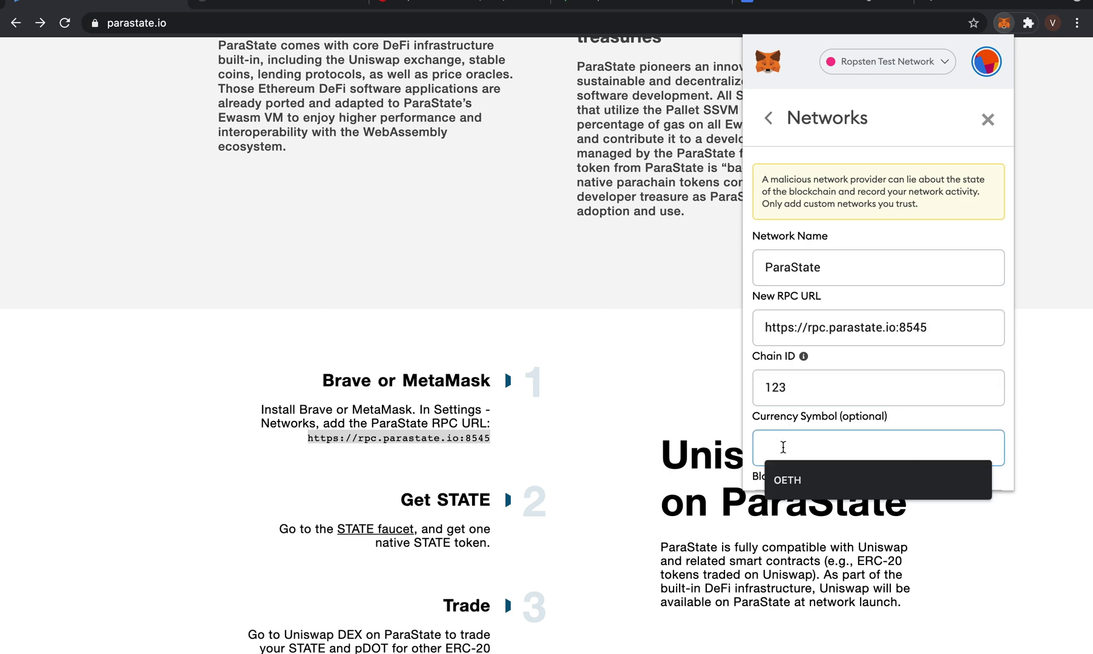
{"action": "type", "text": "State"}
{"action": "scroll", "coordinate": [837, 439], "scroll_direction": "down", "scroll_amount": 3}
{"action": "left_click", "coordinate": [942, 472]}
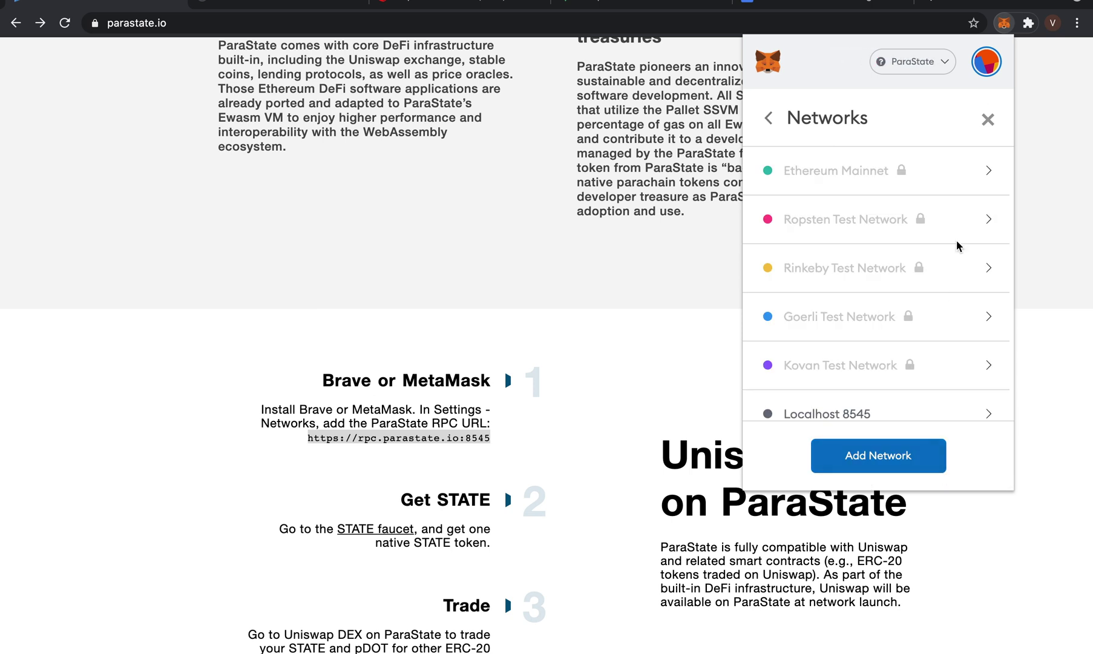
{"action": "scroll", "coordinate": [957, 254], "scroll_direction": "down", "scroll_amount": 2}
{"action": "left_click", "coordinate": [902, 390]}
{"action": "scroll", "coordinate": [974, 150], "scroll_direction": "up", "scroll_amount": 3}
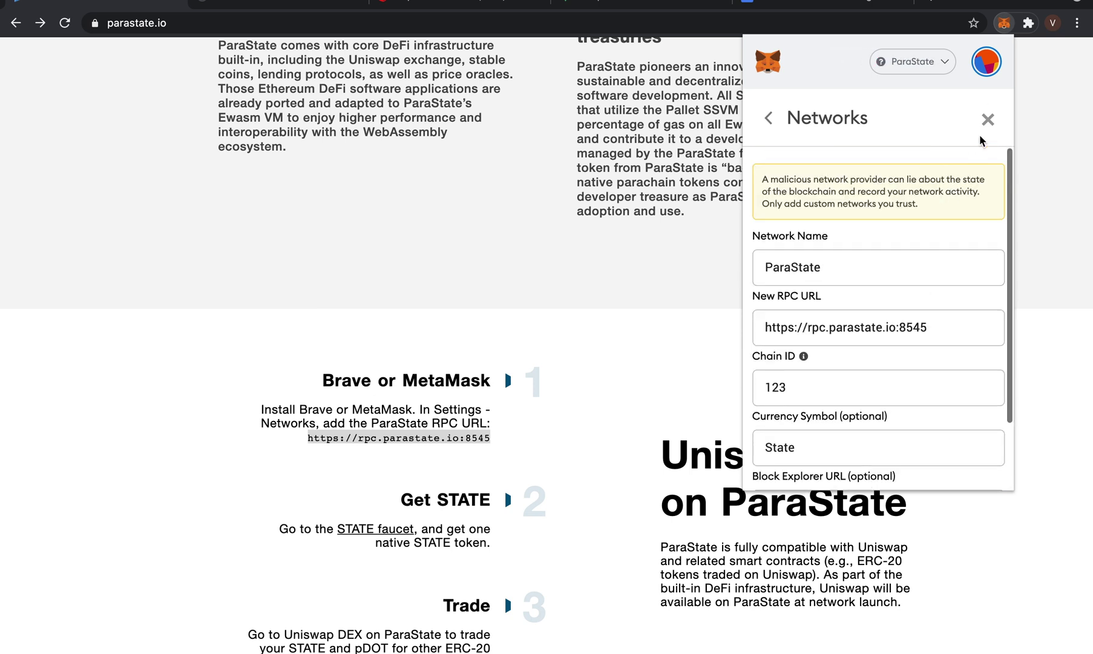
{"action": "left_click", "coordinate": [986, 120]}
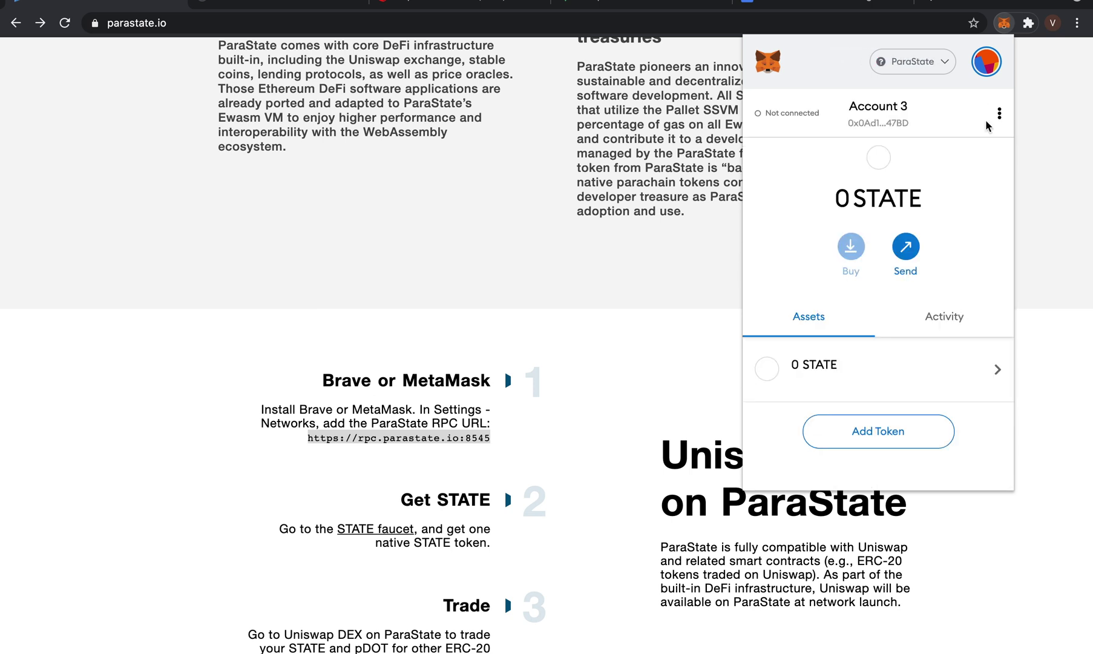
Request testnet STATE from the ParaState faucet for the copied MetaMask address.
{"action": "left_click", "coordinate": [892, 124]}
{"action": "left_click", "coordinate": [298, 9]}
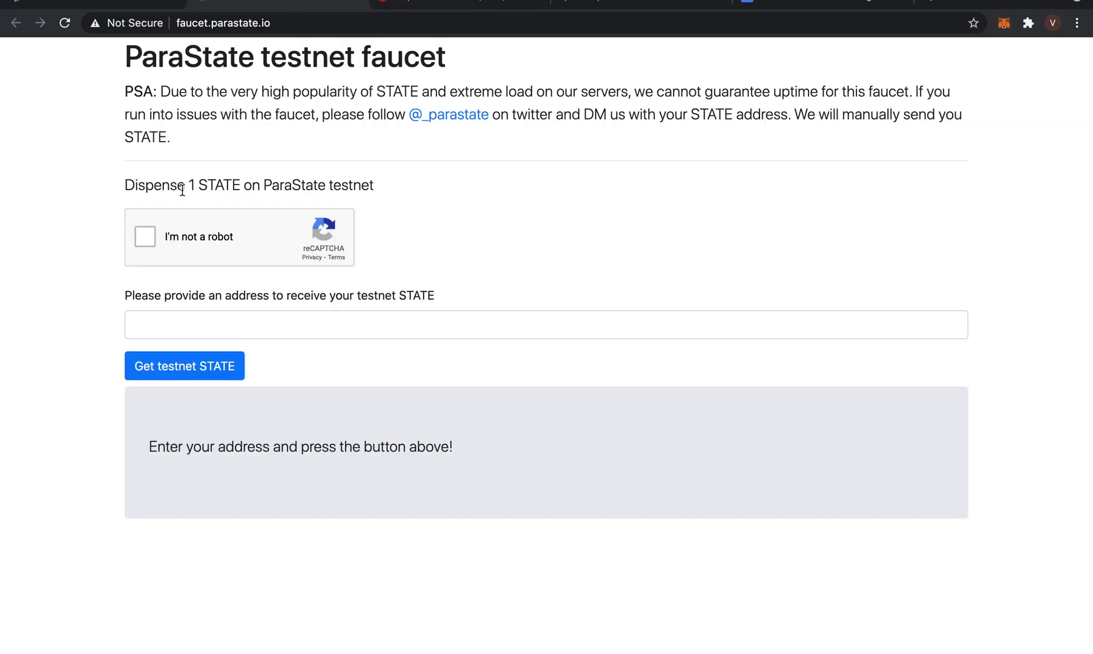
{"action": "left_click", "coordinate": [144, 237]}
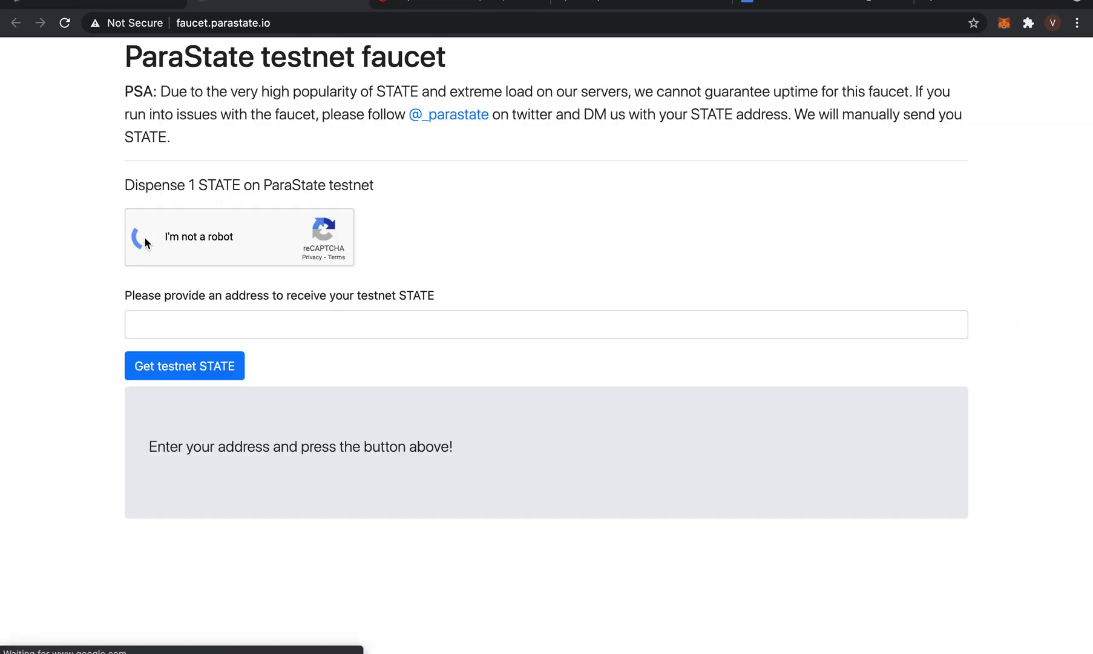
{"action": "left_click", "coordinate": [149, 325]}
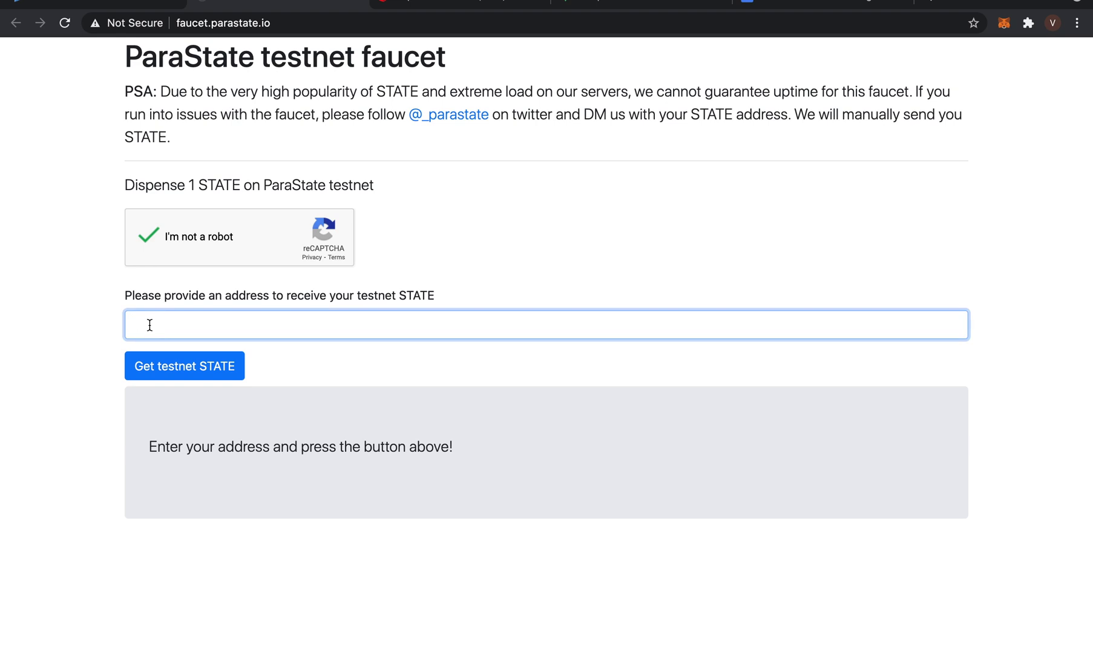
{"action": "key", "text": "ctrl+v"}
{"action": "left_click", "coordinate": [181, 370]}
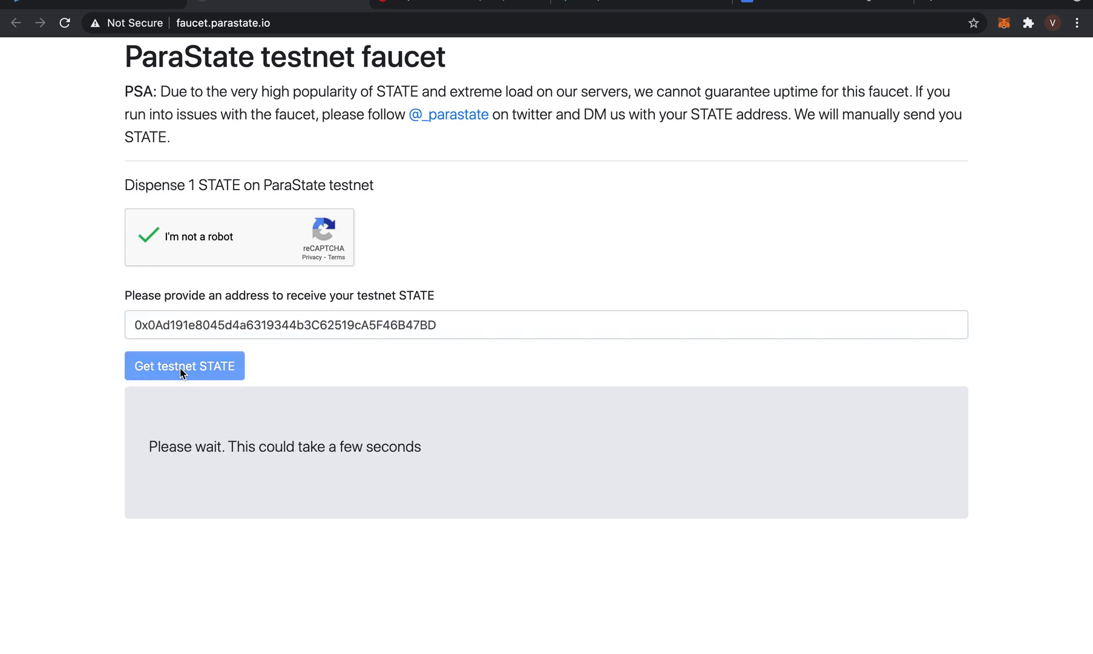
{"action": "left_click", "coordinate": [625, 6]}
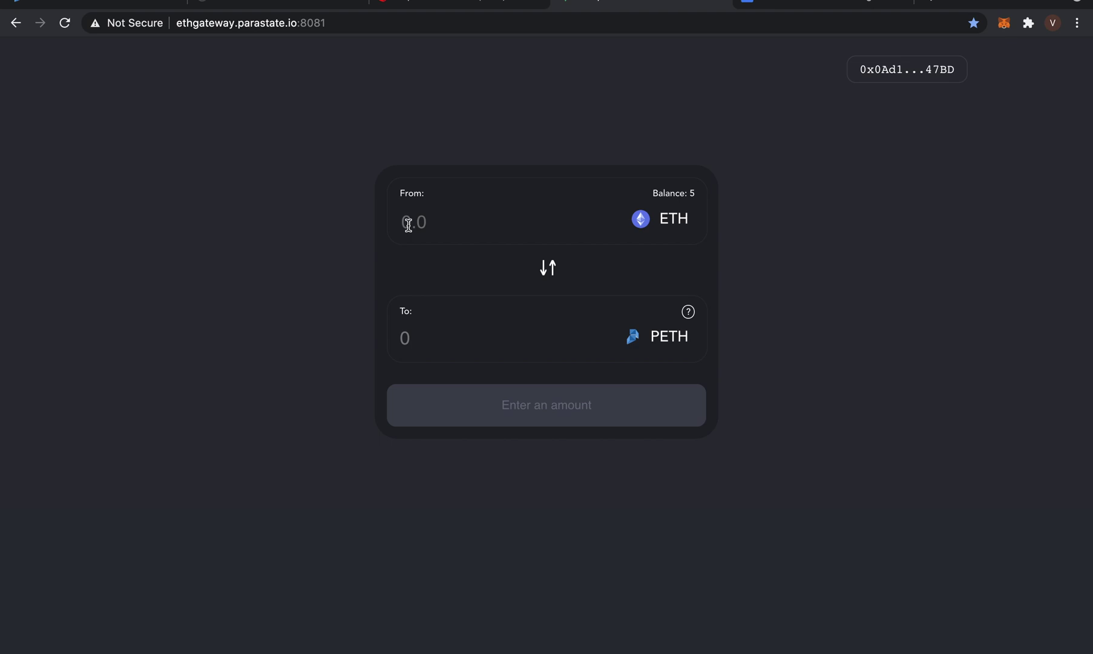
Reconnect the wallet to the gateway and switch MetaMask to the Ropsten Test Network.
{"action": "left_click", "coordinate": [922, 69]}
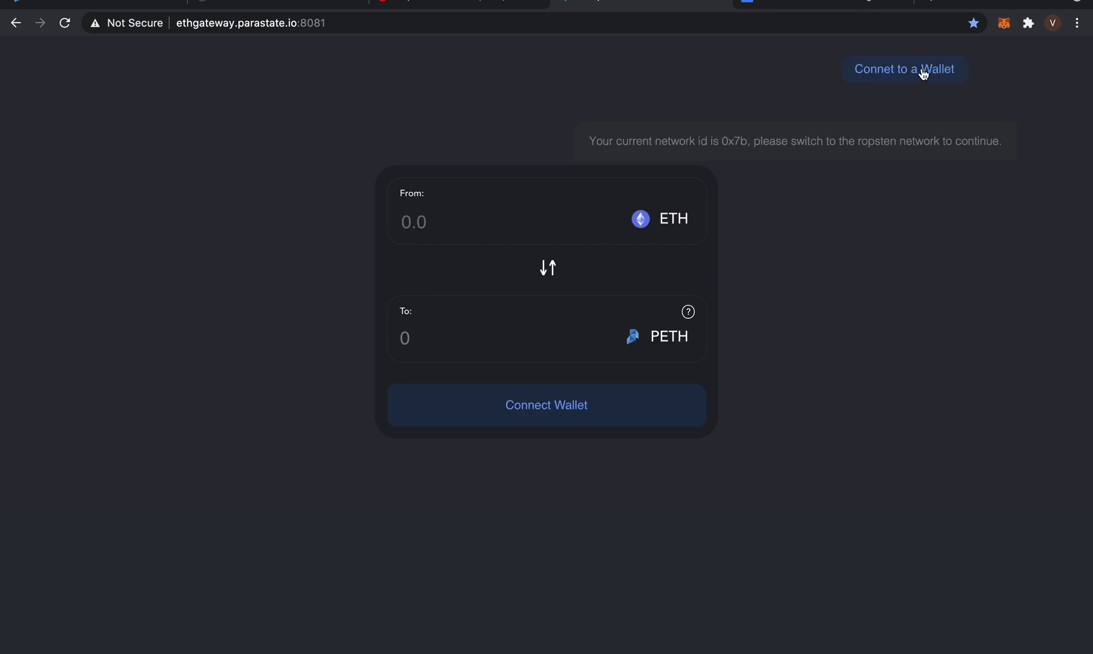
{"action": "left_click", "coordinate": [1005, 27]}
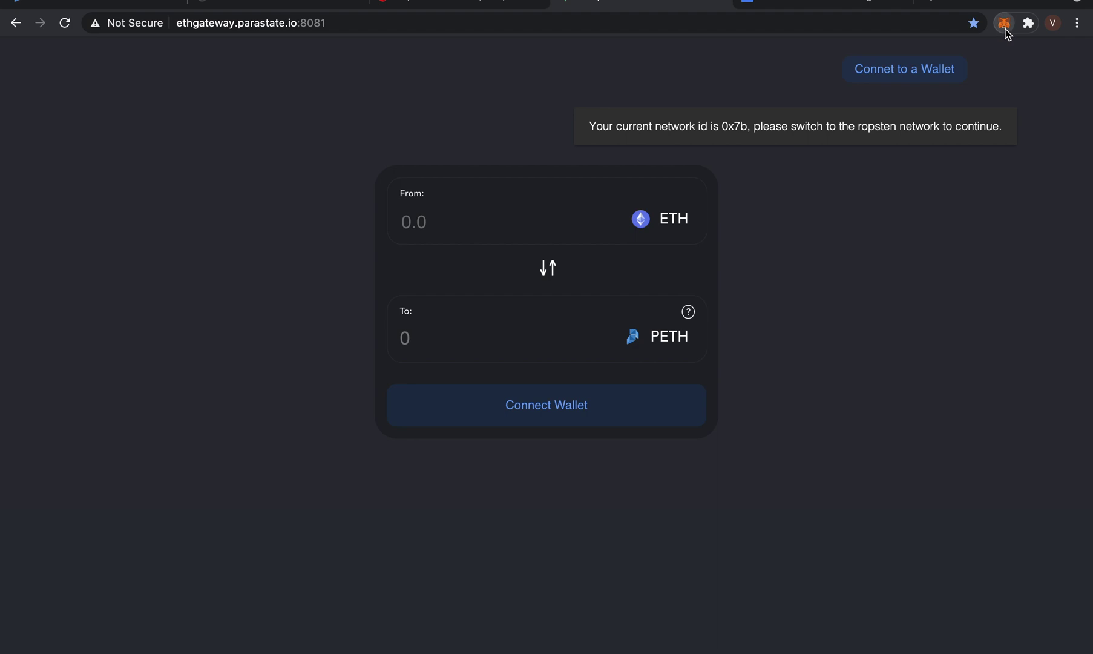
{"action": "left_click", "coordinate": [948, 66]}
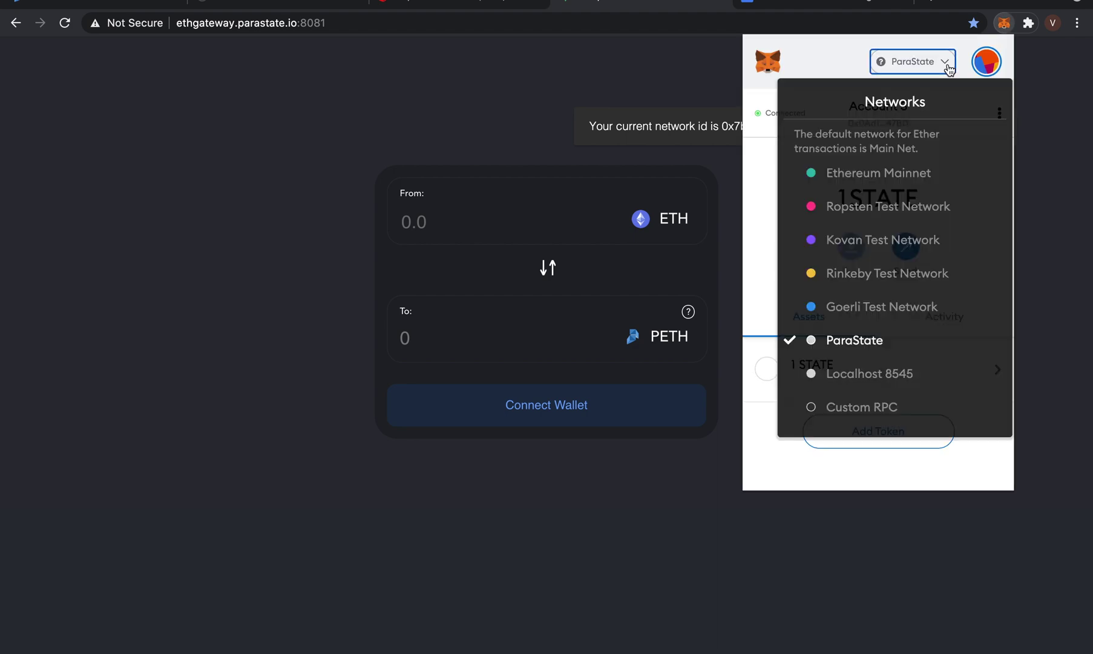
{"action": "left_click", "coordinate": [915, 208]}
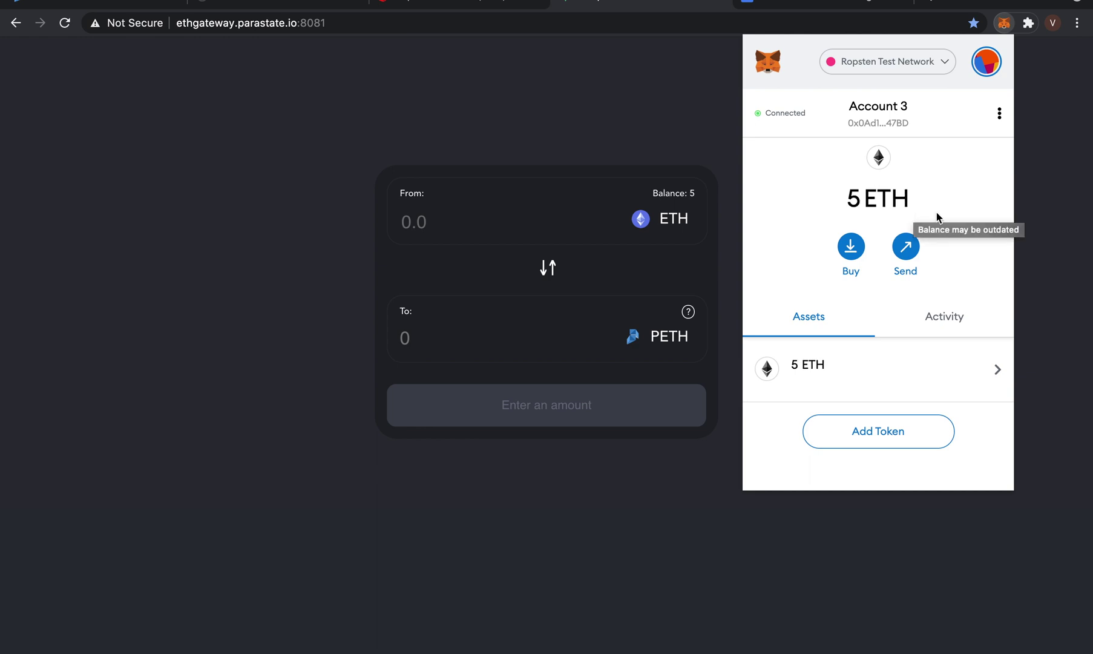
{"action": "left_click", "coordinate": [650, 460]}
Enter 0.08 ETH in the From field, replacing the too-large 0.5, to get 0.07992 PETH.
{"action": "left_click", "coordinate": [423, 221]}
{"action": "type", "text": "0.5"}
{"action": "left_click", "coordinate": [471, 441]}
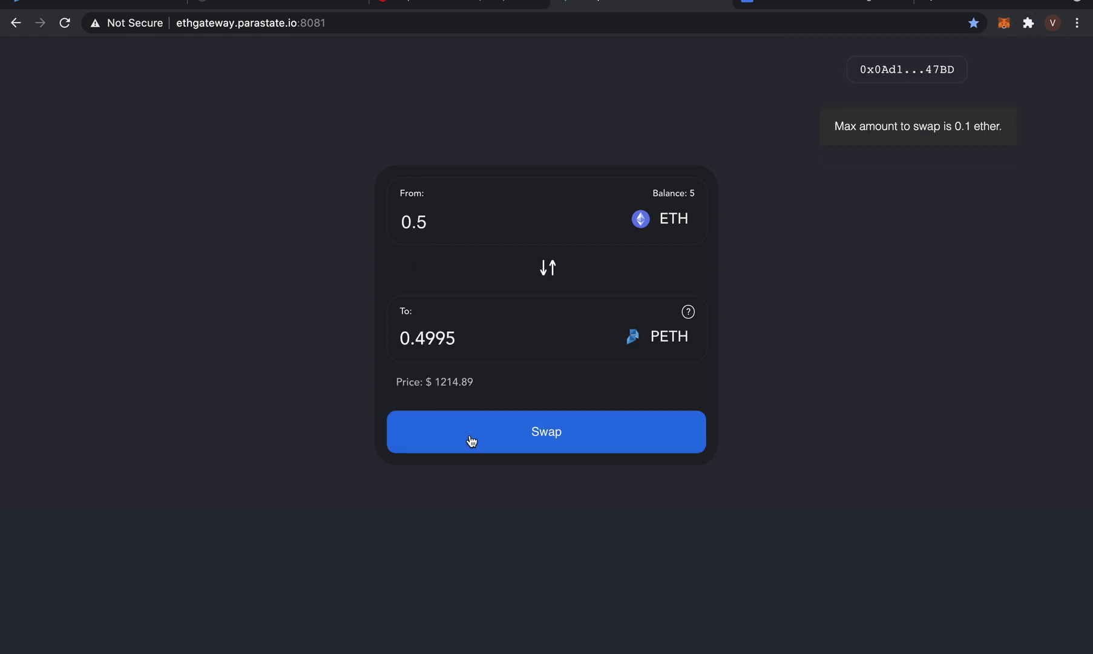
{"action": "left_click", "coordinate": [438, 232]}
{"action": "key", "text": "BackSpace"}
{"action": "key", "text": "BackSpace"}
{"action": "key", "text": "BackSpace"}
{"action": "type", "text": "0.0"}
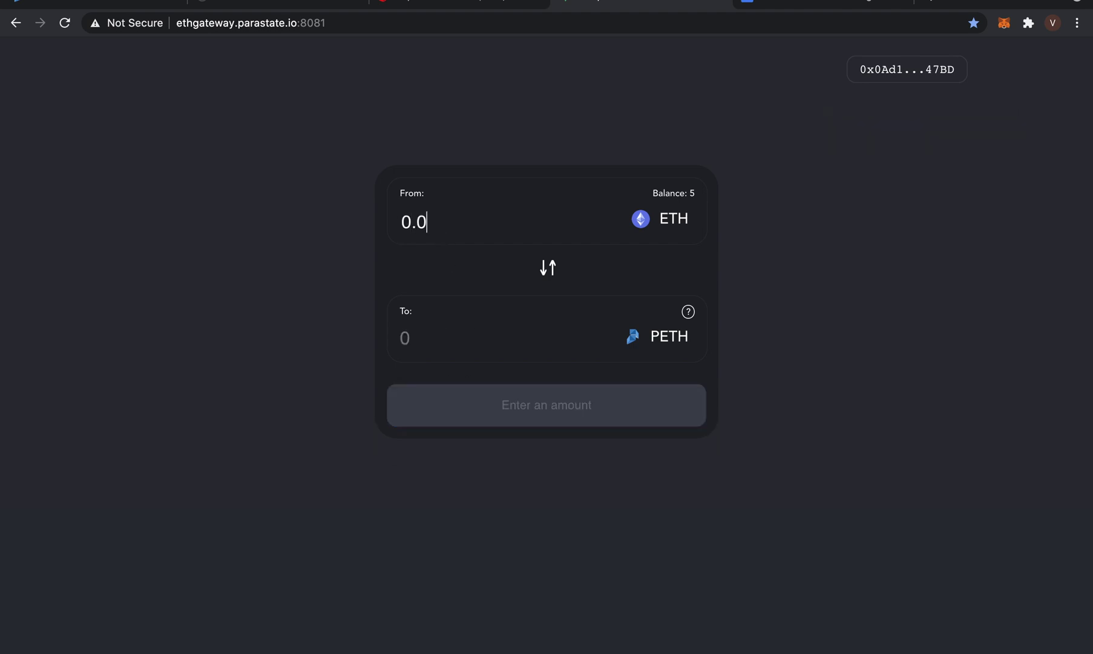
{"action": "type", "text": "8"}
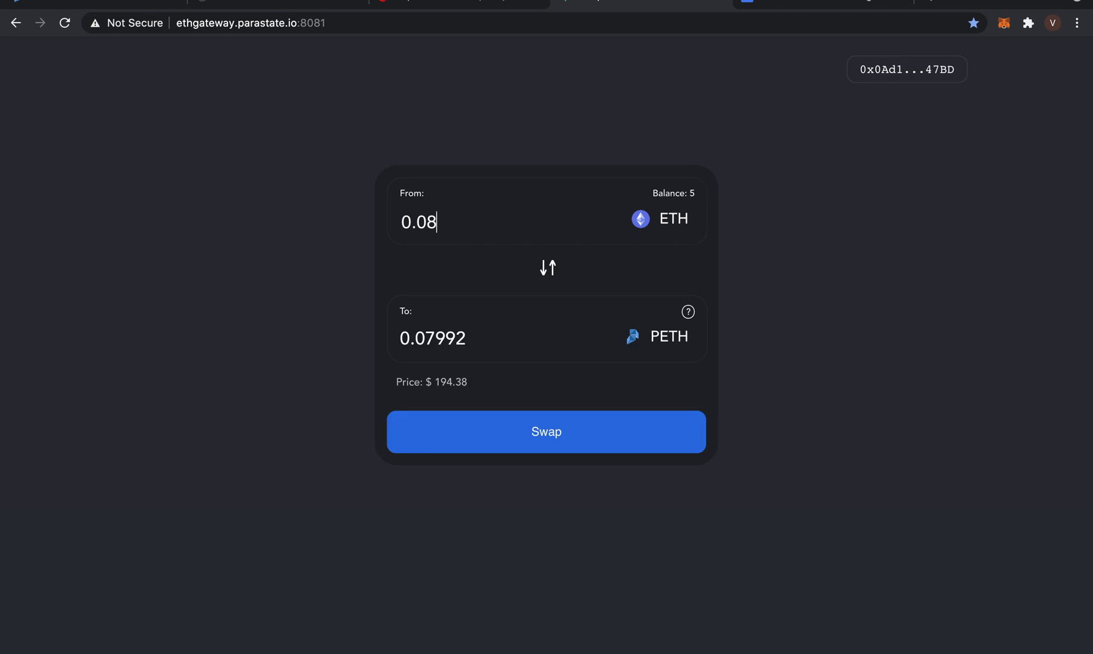
Swap 0.08 ETH for PETH, confirm it in MetaMask, and check the 4.92 ETH balance.
{"action": "left_click", "coordinate": [498, 433]}
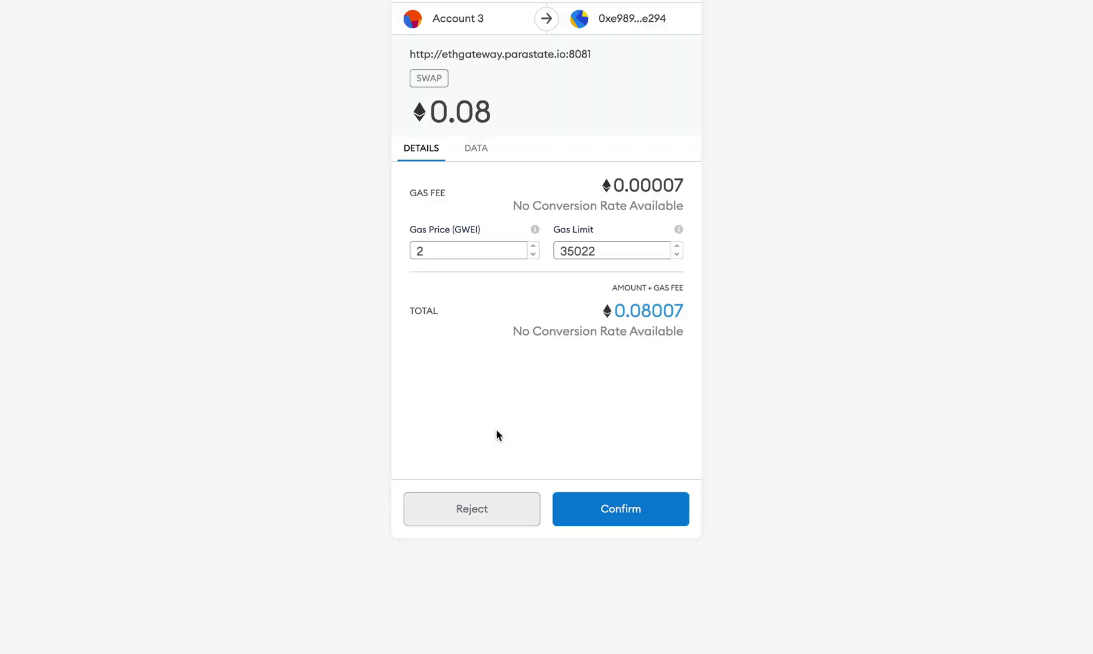
{"action": "left_click", "coordinate": [614, 516]}
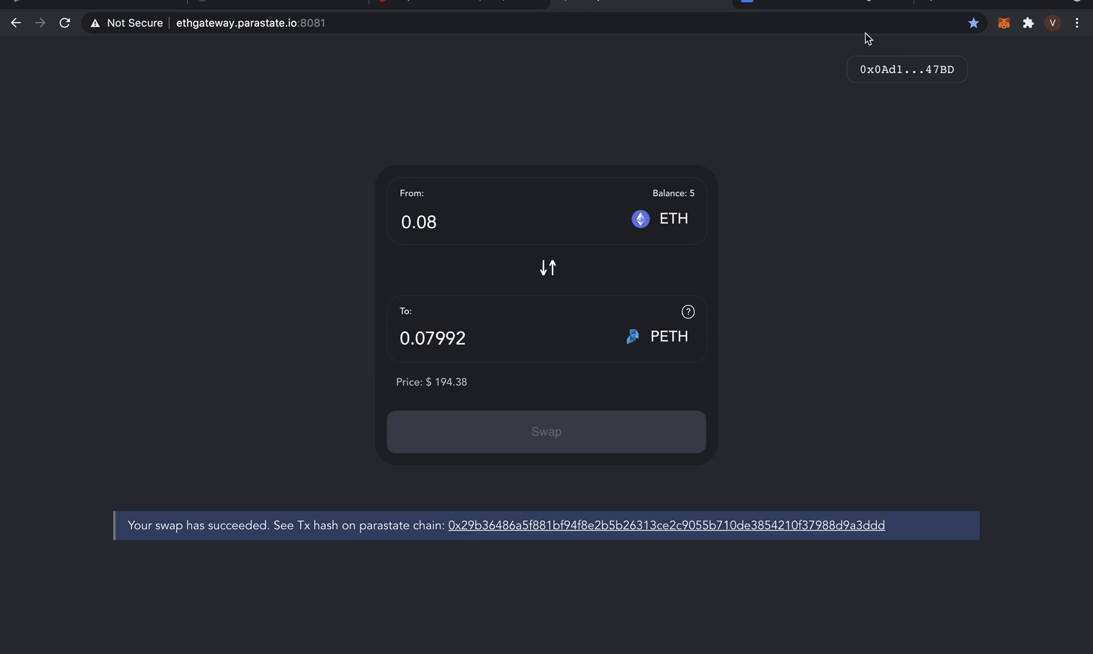
{"action": "left_click", "coordinate": [1004, 23]}
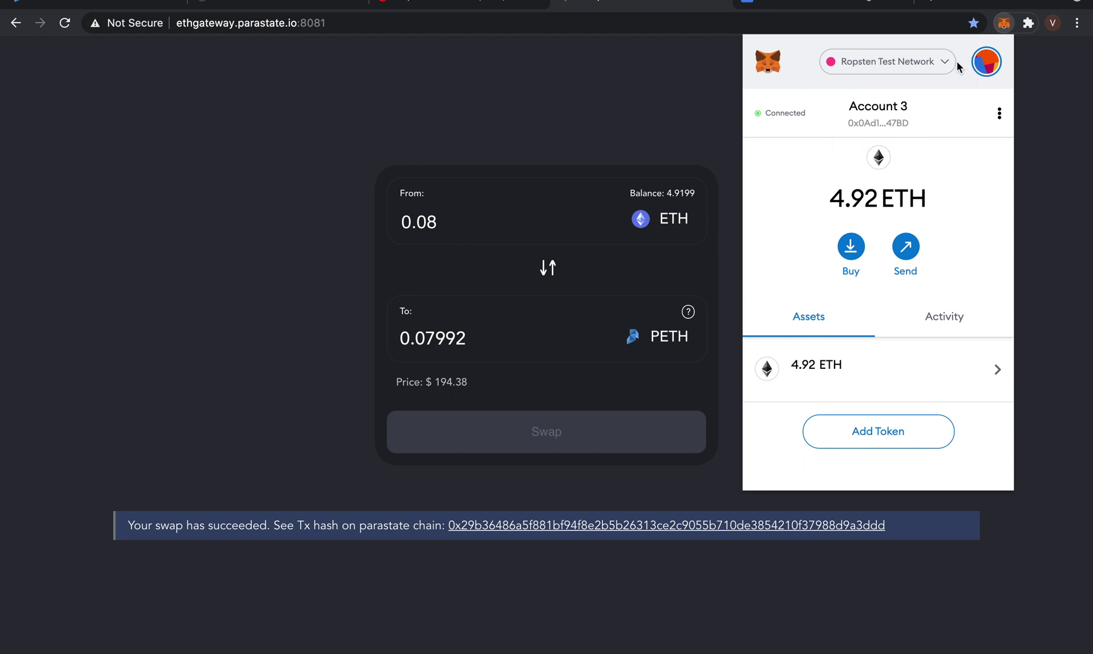
Switch MetaMask to the ParaState network, showing 1 STATE.
{"action": "left_click", "coordinate": [950, 66]}
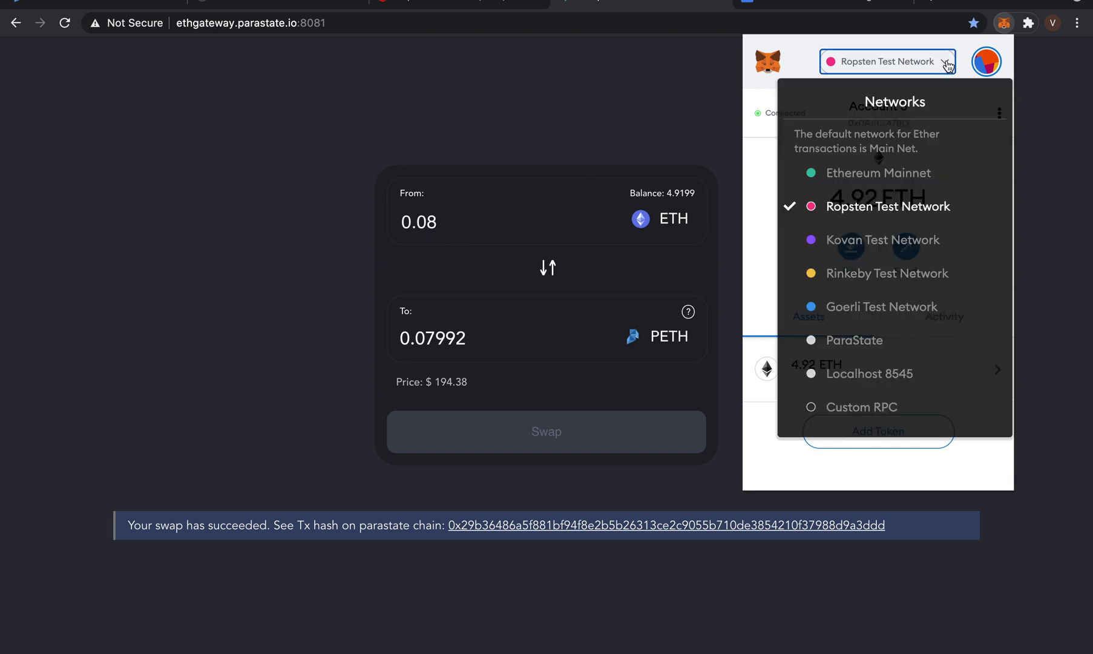
{"action": "left_click", "coordinate": [910, 343]}
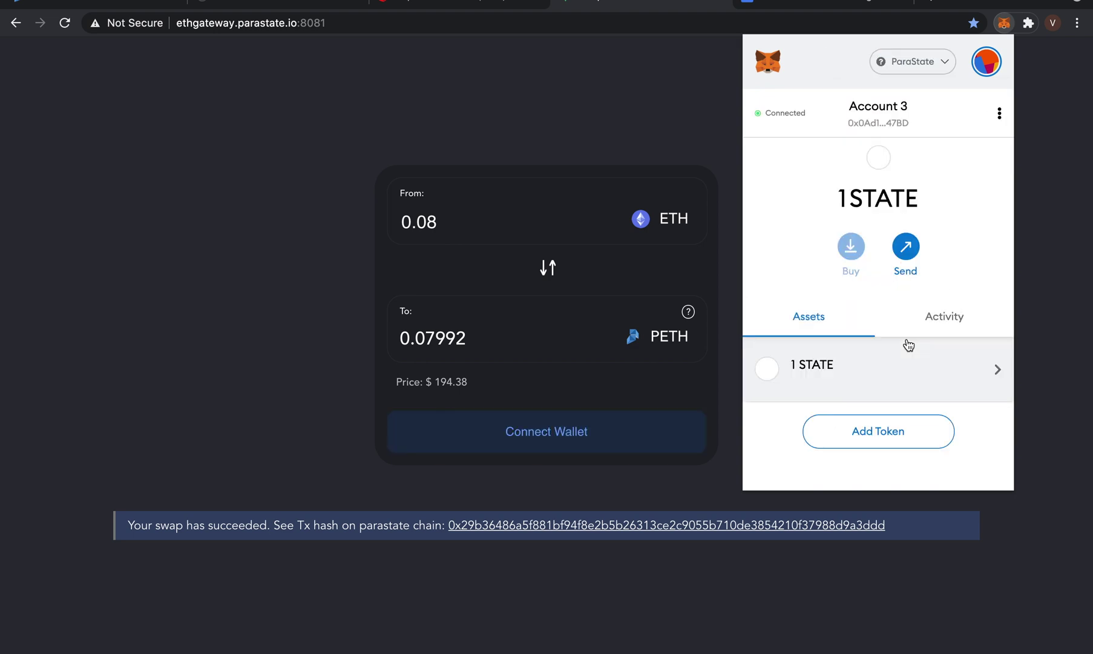
Add PETH as a custom token by its contract address so 0.079 PETH appears.
{"action": "left_click", "coordinate": [890, 427]}
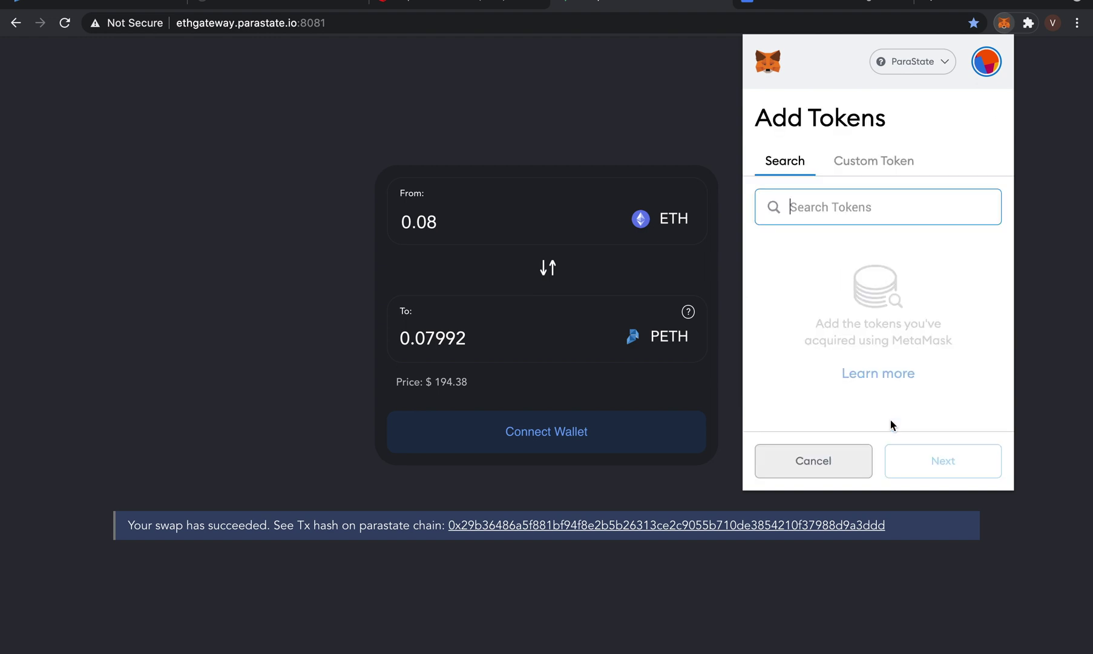
{"action": "left_click", "coordinate": [869, 164]}
{"action": "left_click", "coordinate": [884, 163]}
{"action": "left_click", "coordinate": [796, 233]}
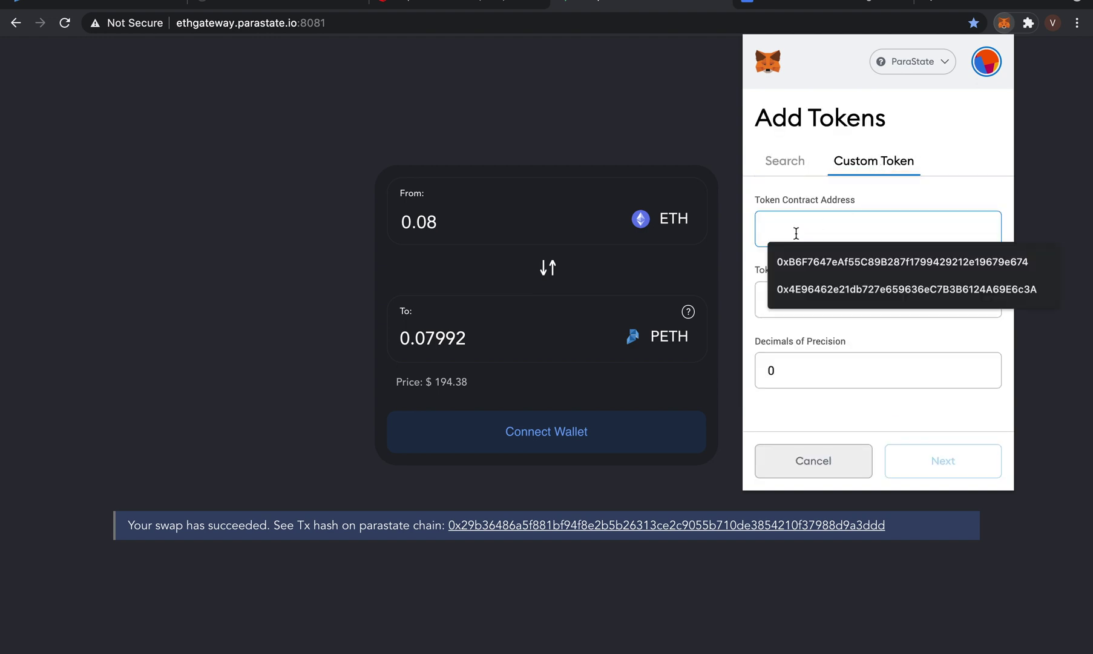
{"action": "key", "text": "ctrl+v"}
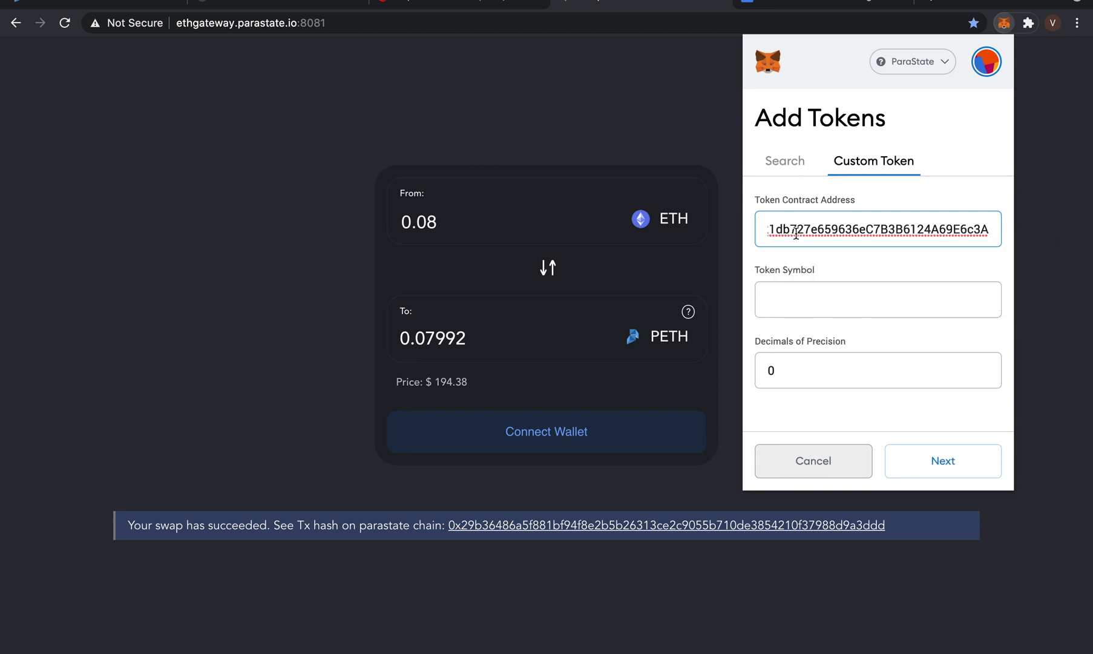
{"action": "left_click", "coordinate": [935, 463]}
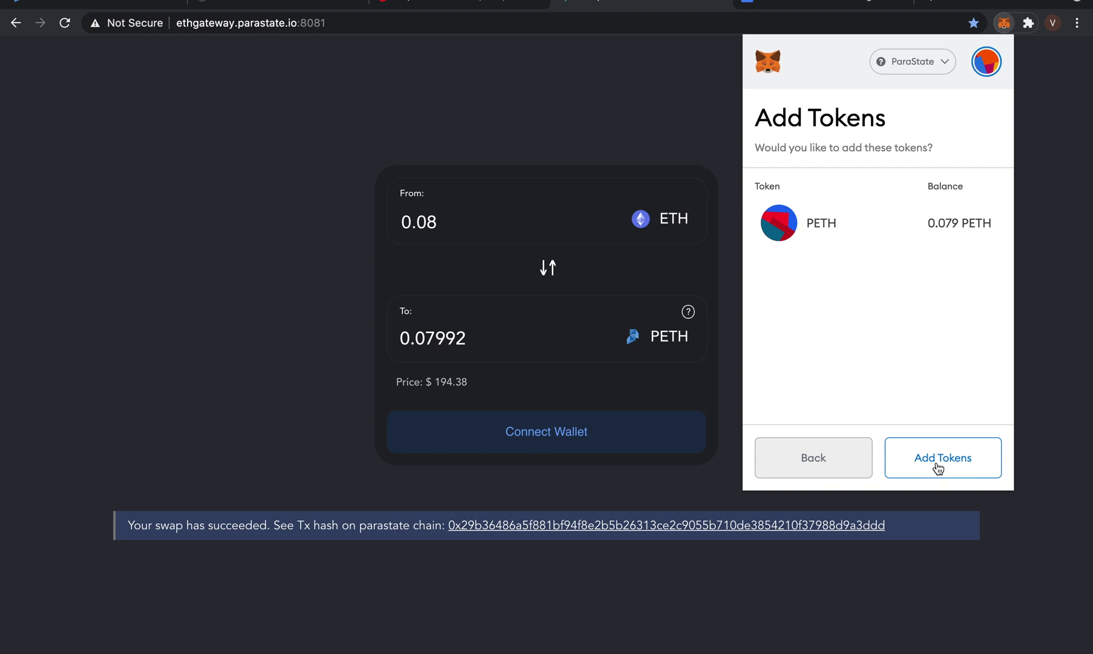
{"action": "left_click", "coordinate": [938, 466]}
{"action": "left_click", "coordinate": [938, 465]}
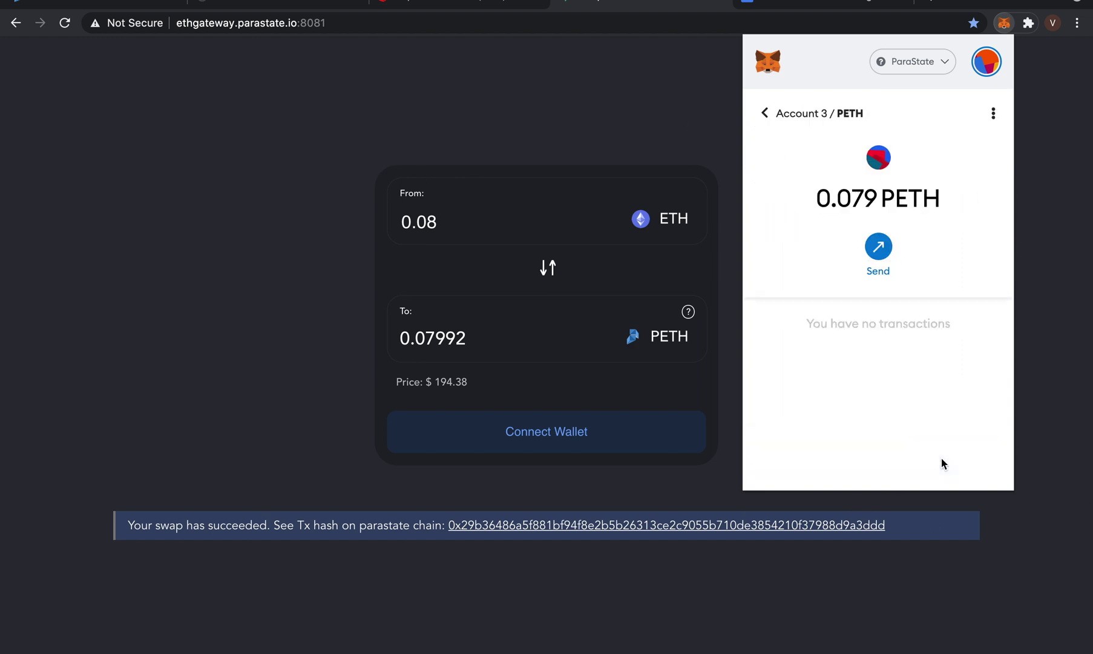
{"action": "left_click", "coordinate": [807, 113]}
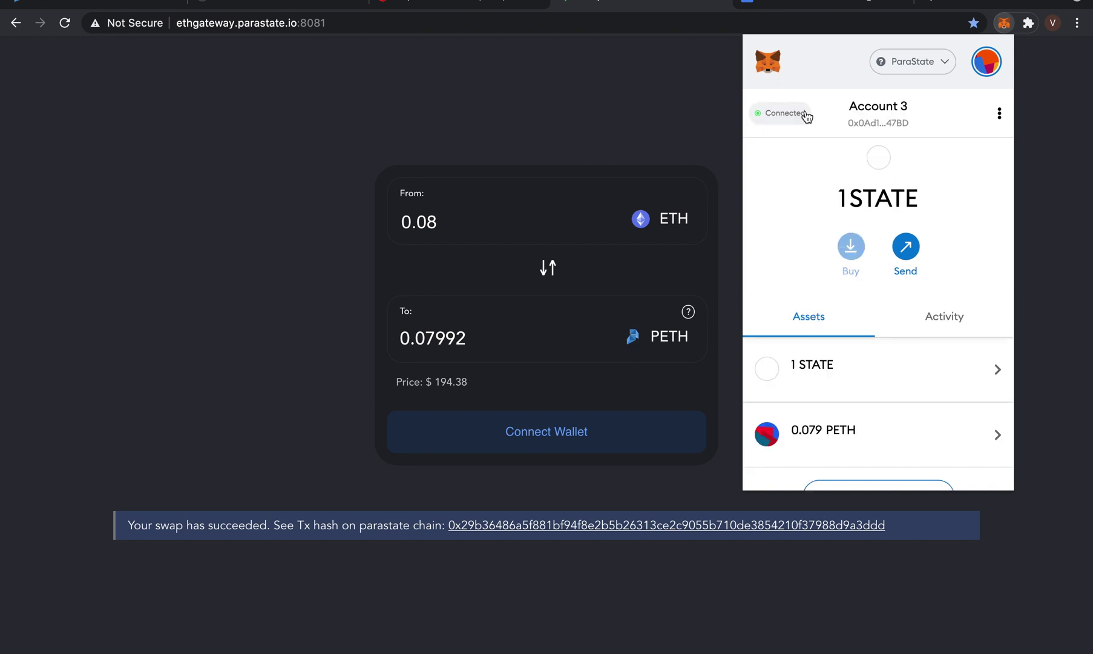
Reverse the gateway to PETH→ETH and swap 0.02 PETH for 0.015984 ETH.
{"action": "left_click", "coordinate": [619, 113]}
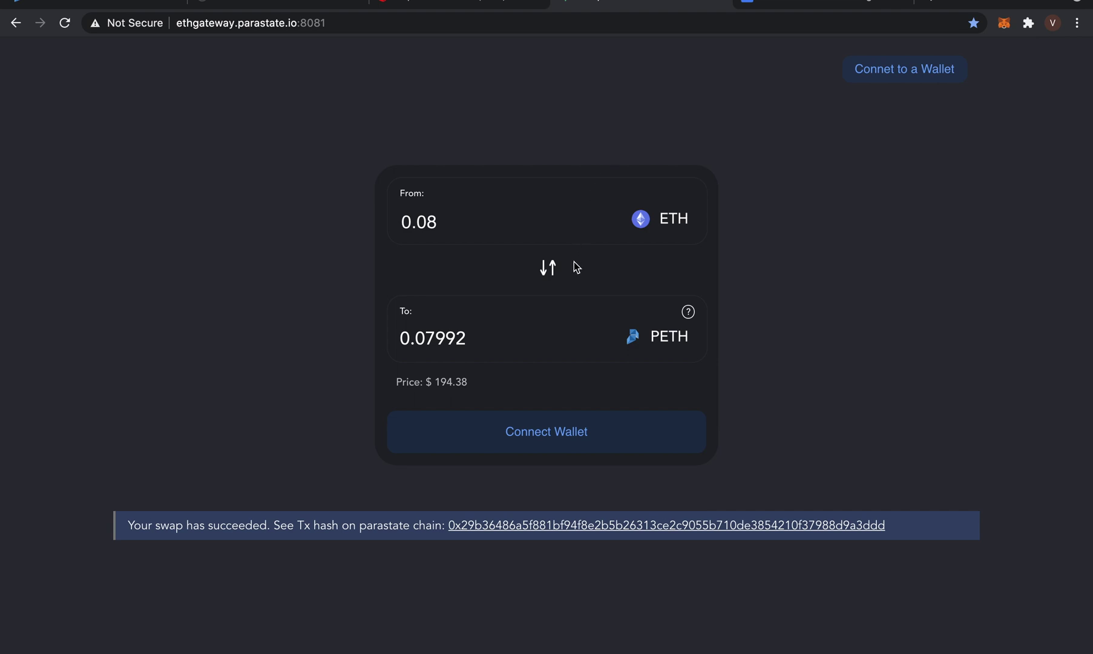
{"action": "left_click", "coordinate": [543, 272]}
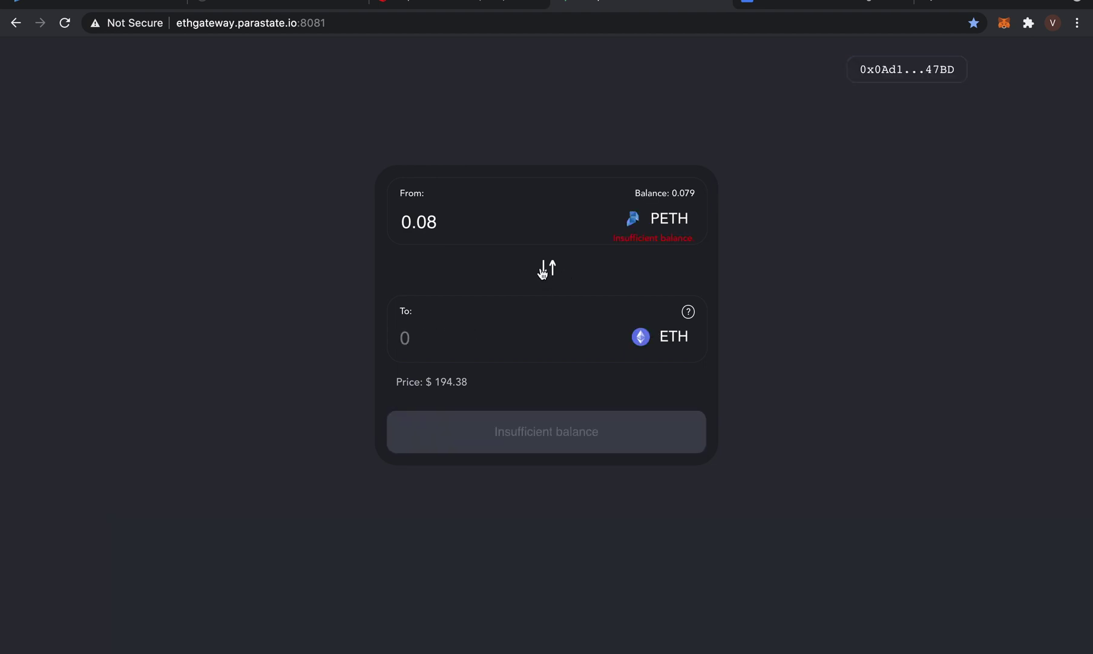
{"action": "left_click", "coordinate": [457, 222]}
{"action": "key", "text": "BackSpace"}
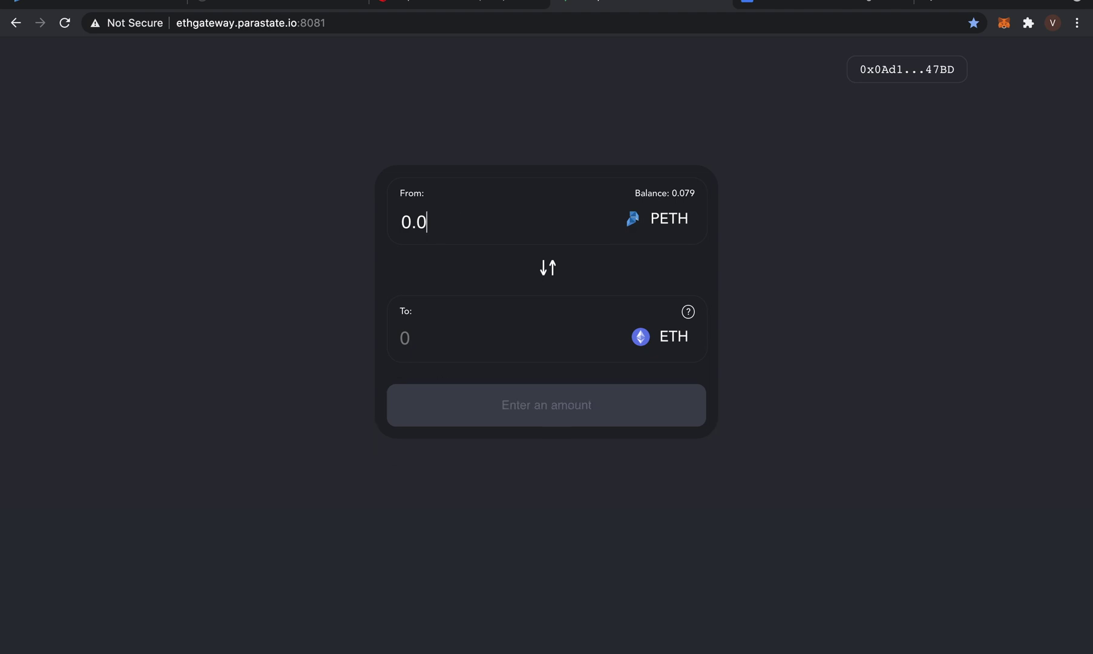
{"action": "type", "text": "2"}
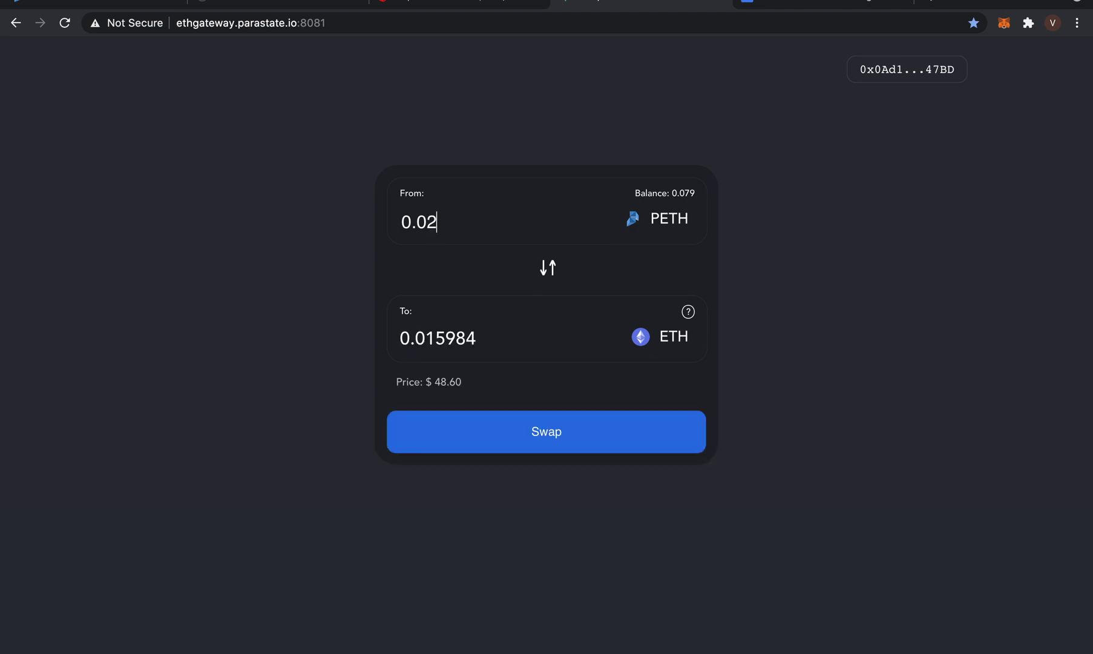
{"action": "left_click", "coordinate": [567, 433]}
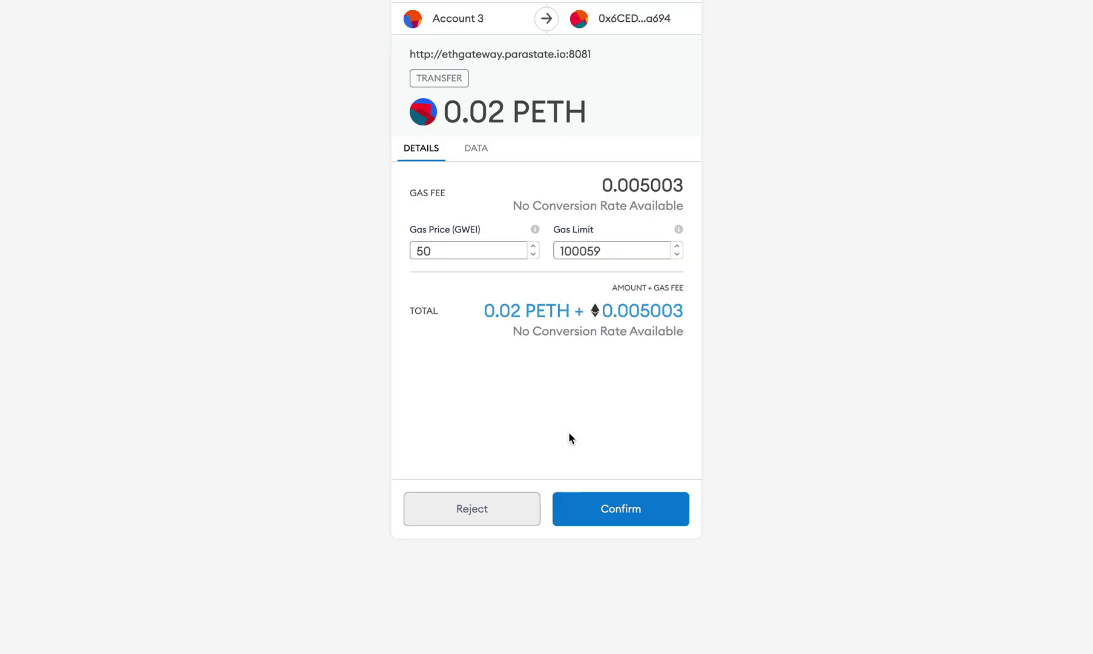
Confirm the 0.02 PETH transfer in MetaMask.
{"action": "left_click", "coordinate": [622, 509]}
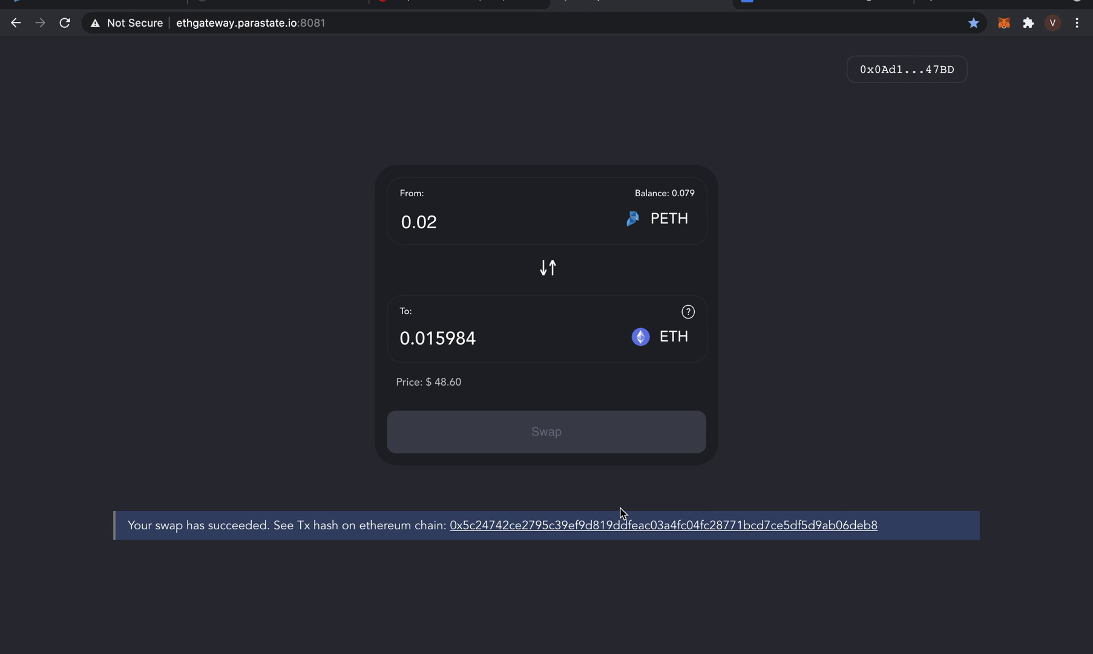
Verify MetaMask holds 0.059 PETH and 0.9986 STATE, then show the network list.
{"action": "left_click", "coordinate": [1006, 23]}
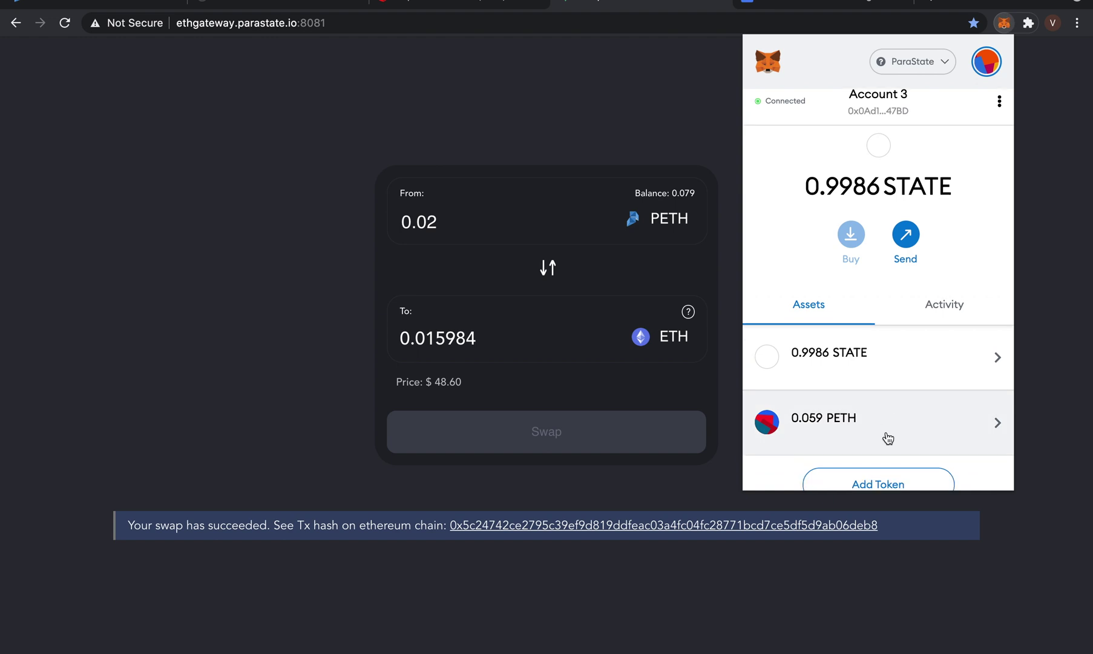
{"action": "scroll", "coordinate": [835, 424], "scroll_direction": "down", "scroll_amount": 1}
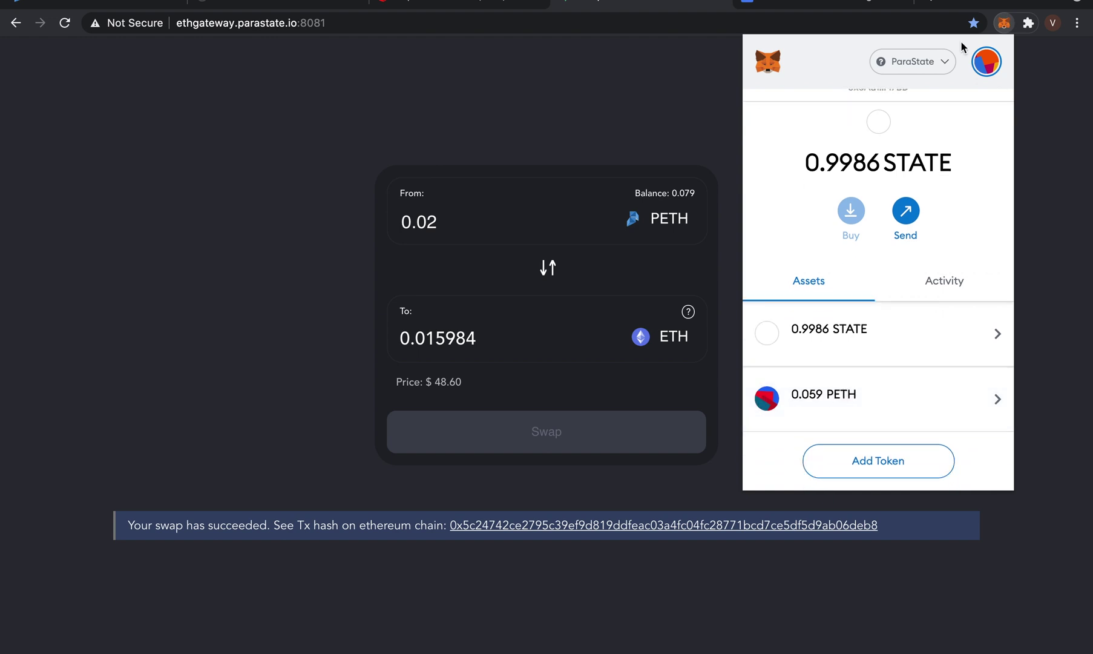
{"action": "left_click", "coordinate": [945, 63]}
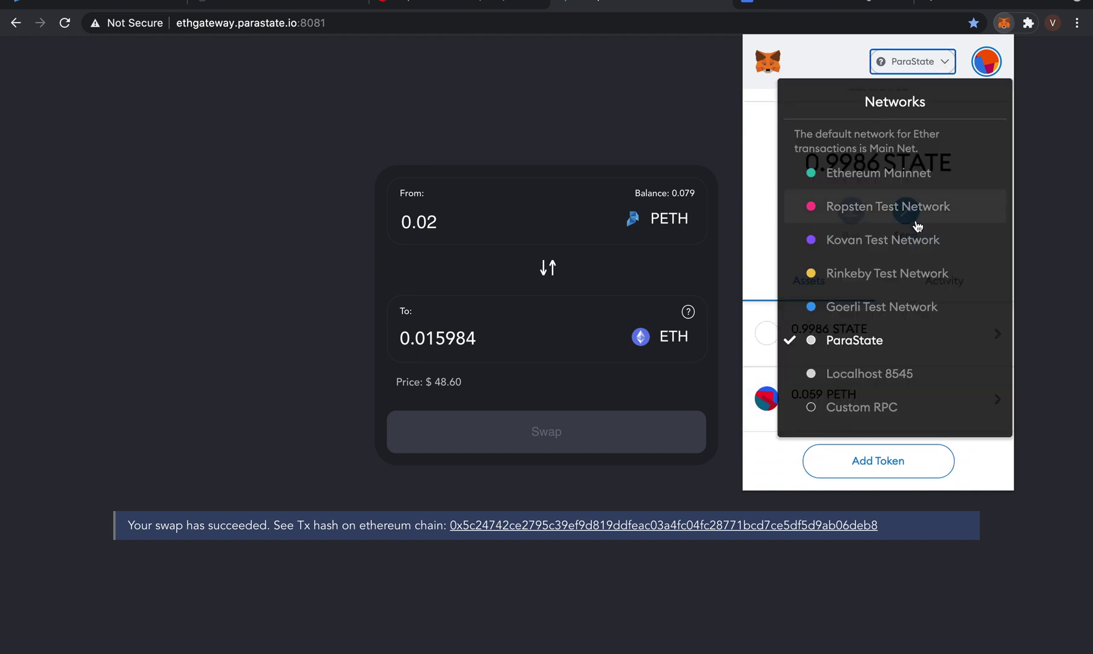